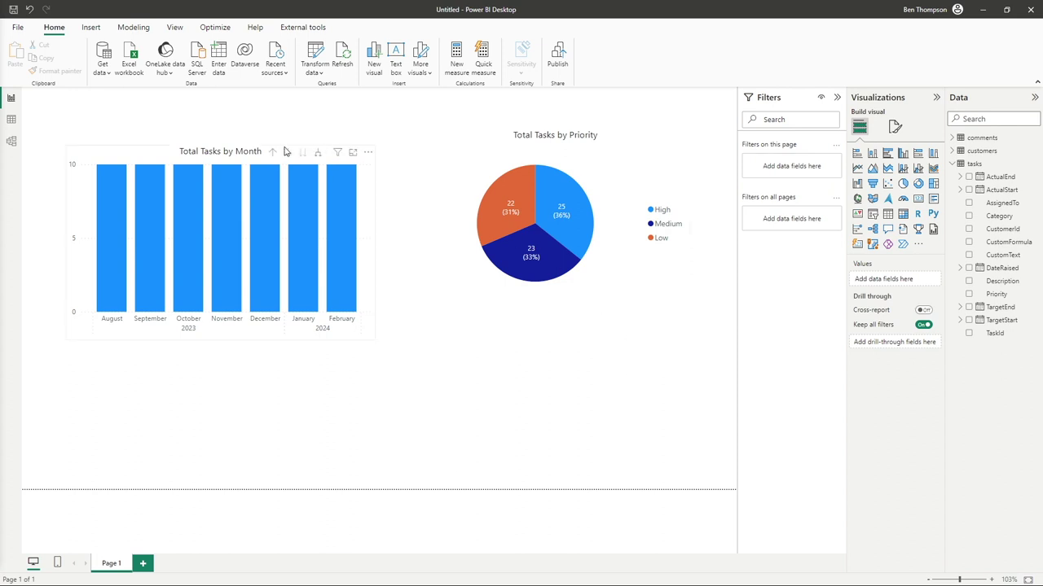
Reposition the Total Tasks by Month bar chart and make it slightly smaller.
left_click(228, 158)
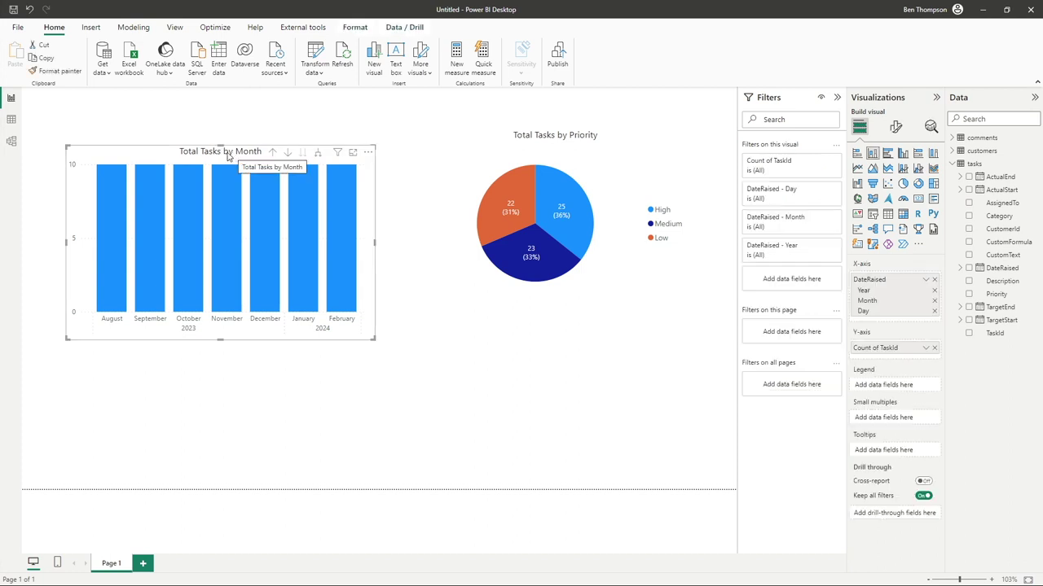
left_click_drag(229, 158, 212, 132)
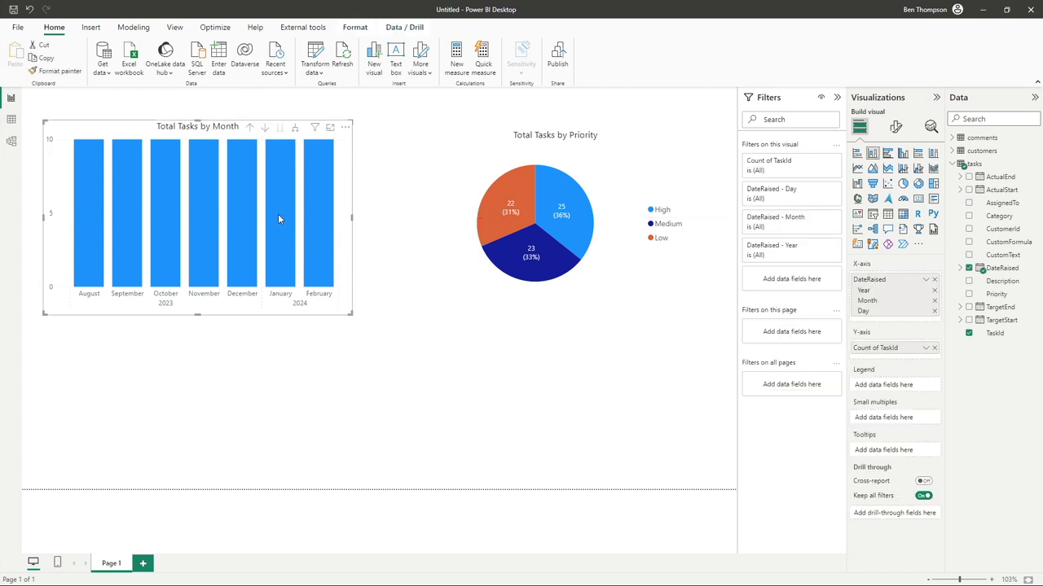
mouse_move(224, 133)
left_mouse_down()
mouse_move(267, 137)
mouse_move(237, 139)
left_mouse_up()
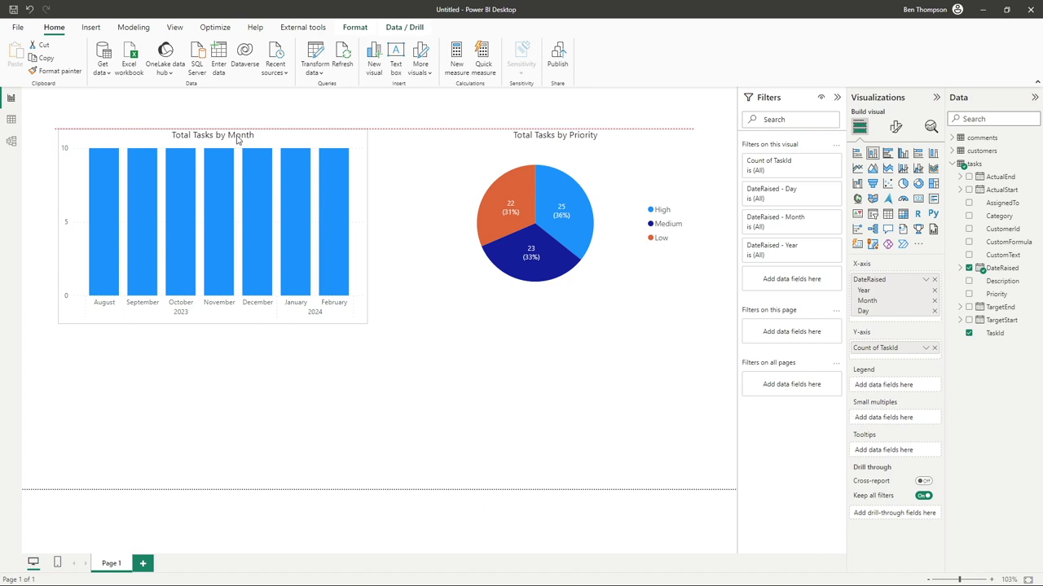
left_click_drag(237, 139, 252, 136)
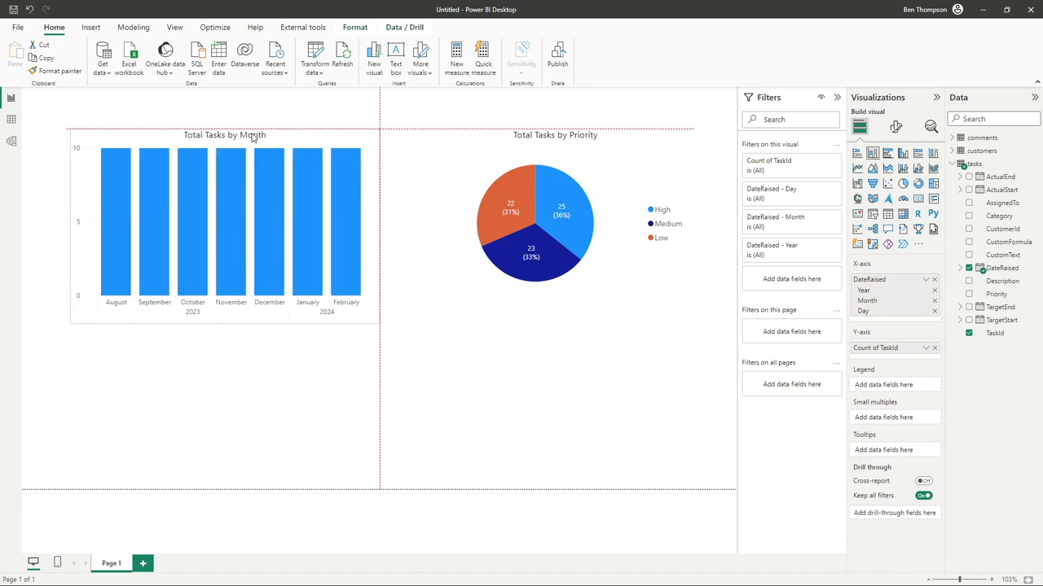
mouse_move(250, 139)
left_mouse_down()
mouse_move(250, 188)
mouse_move(236, 134)
left_mouse_up()
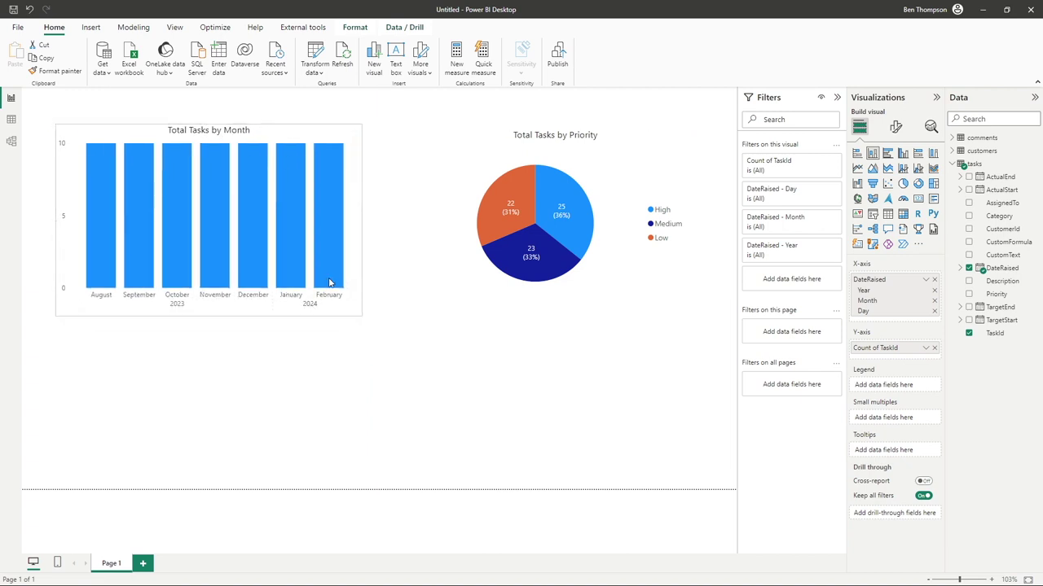
mouse_move(363, 317)
left_mouse_down()
mouse_move(329, 277)
mouse_move(354, 303)
left_mouse_up()
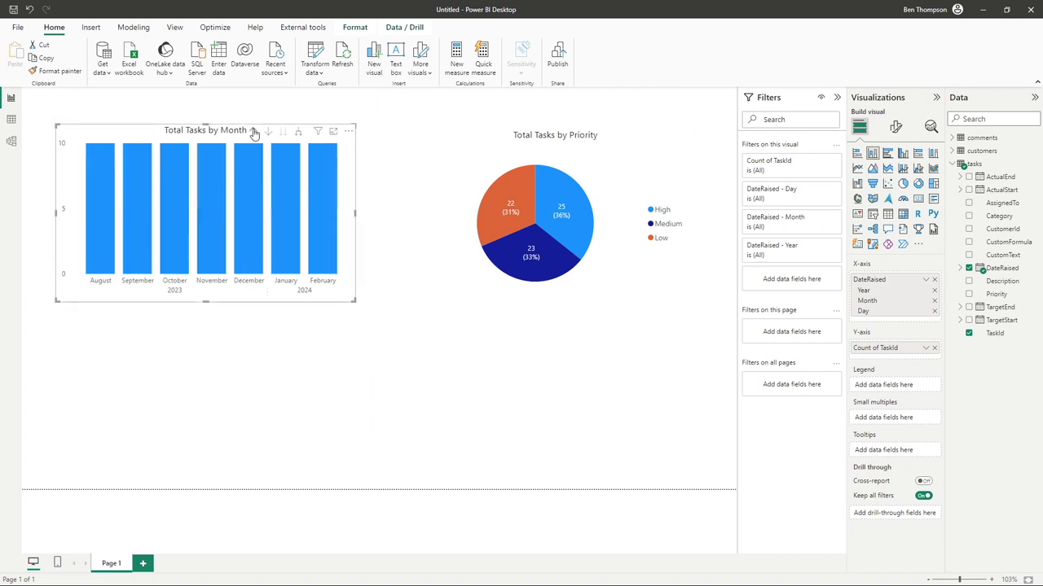
left_click_drag(234, 133, 254, 130)
Shorten and narrow the Total Tasks by Priority pie chart beside the bar chart.
left_click(546, 148)
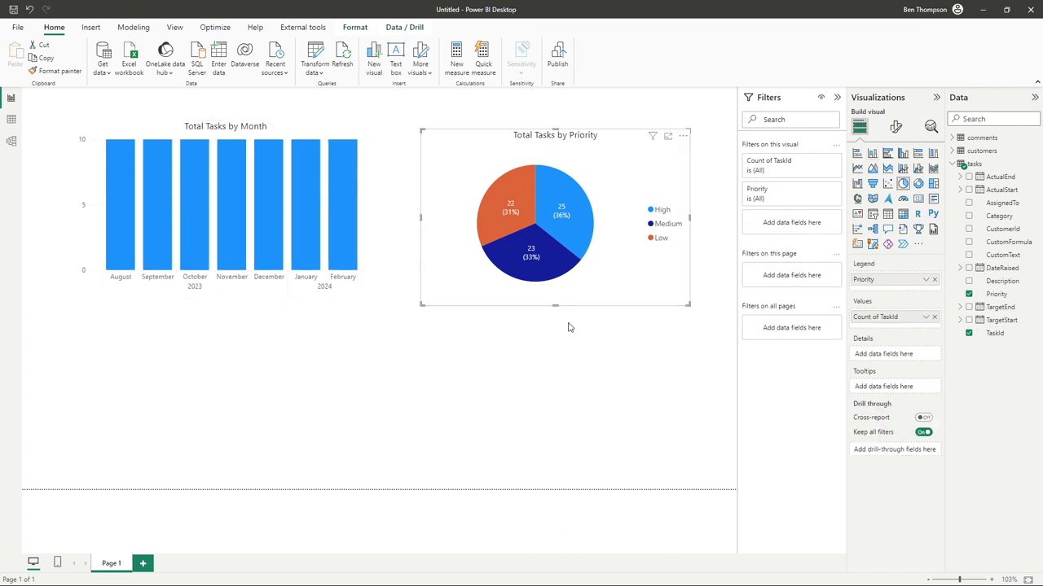
left_click_drag(556, 303, 560, 284)
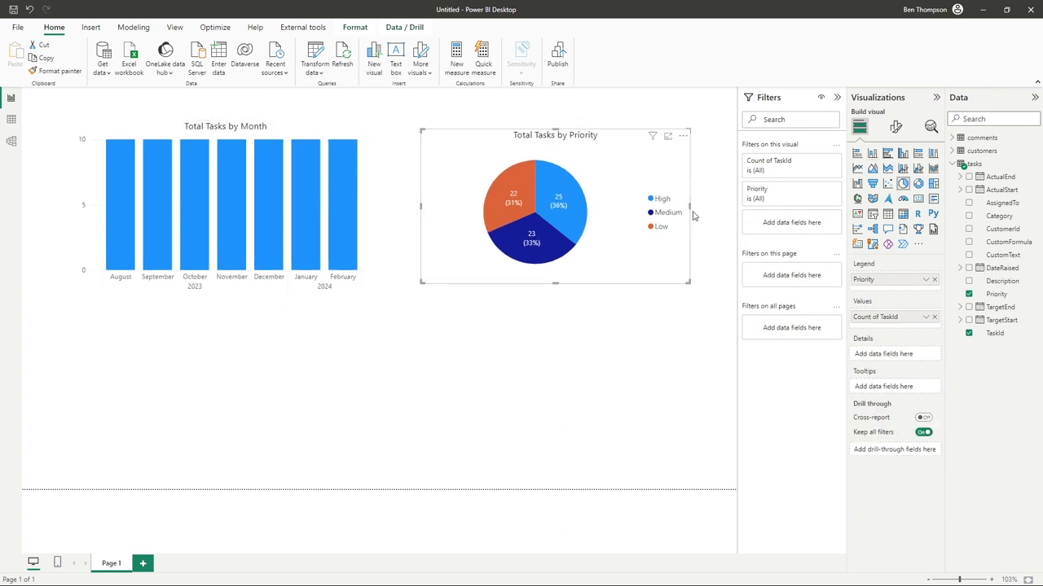
left_click_drag(690, 205, 648, 205)
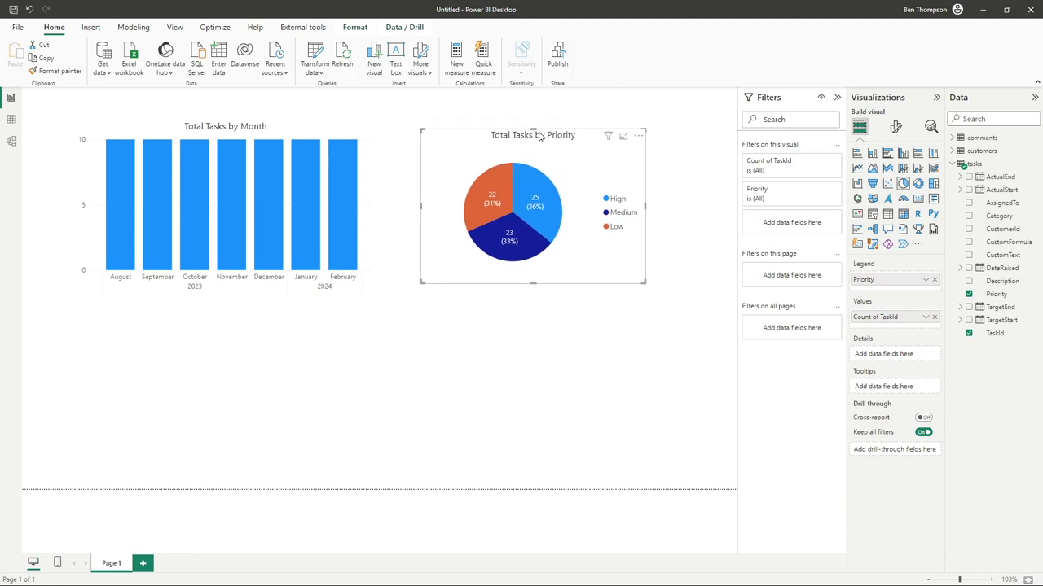
left_click_drag(543, 136, 536, 132)
left_click(268, 391)
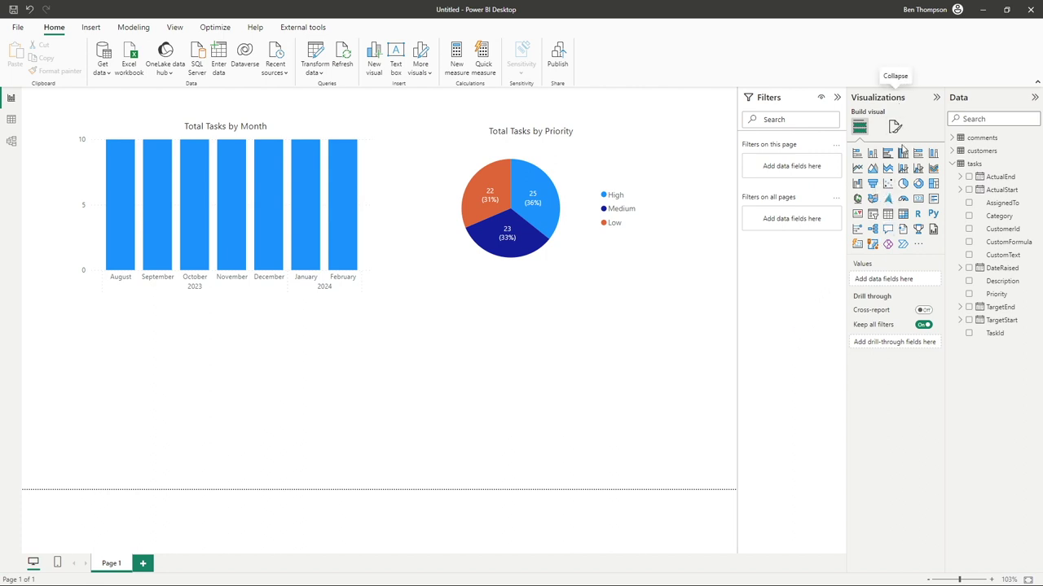
Add a wide, short table visual below the charts and give it a TaskId column.
left_click(888, 214)
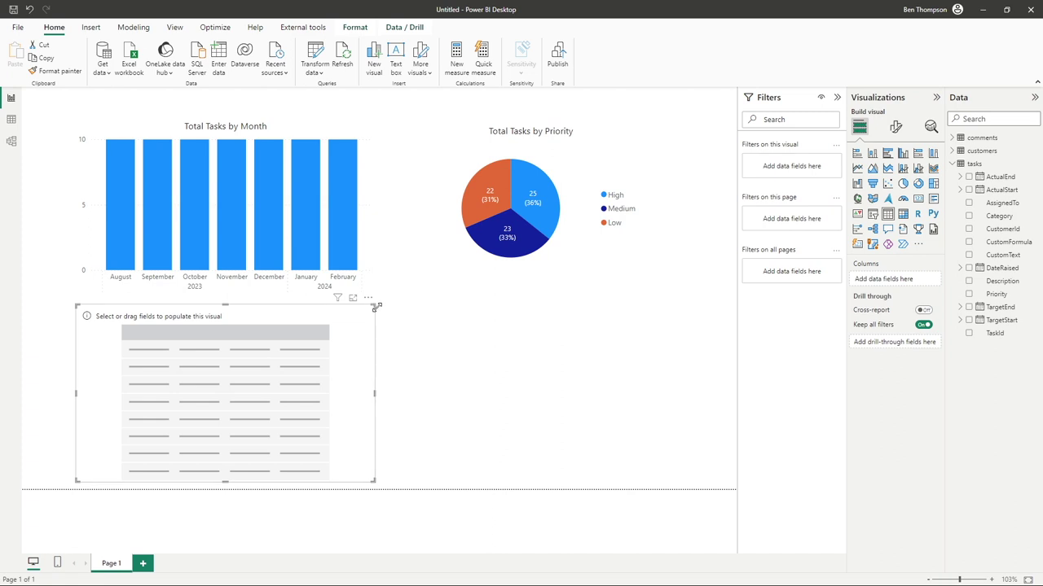
left_click_drag(374, 307, 583, 348)
left_click_drag(369, 359, 413, 349)
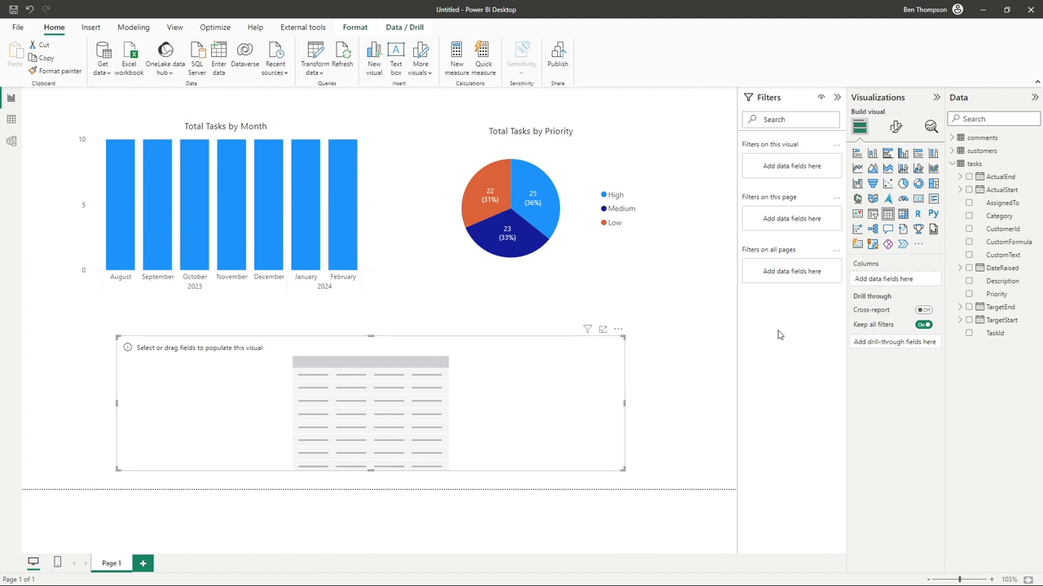
left_click_drag(1000, 334, 916, 291)
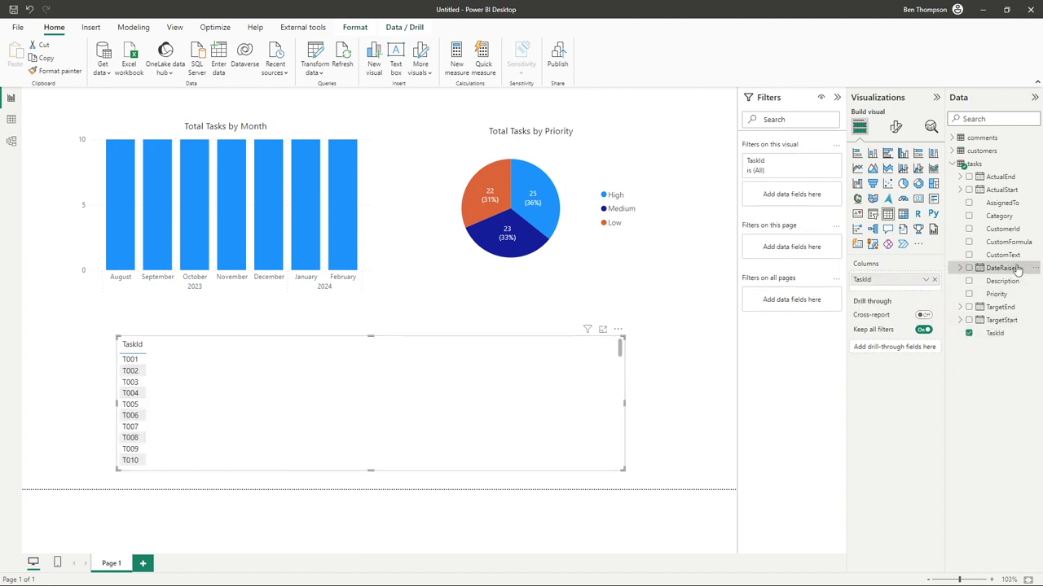
Add DateRaised, ActualStart, ActualEnd, Priority and Description columns, then widen and shift the table right.
left_click_drag(1010, 269, 896, 286)
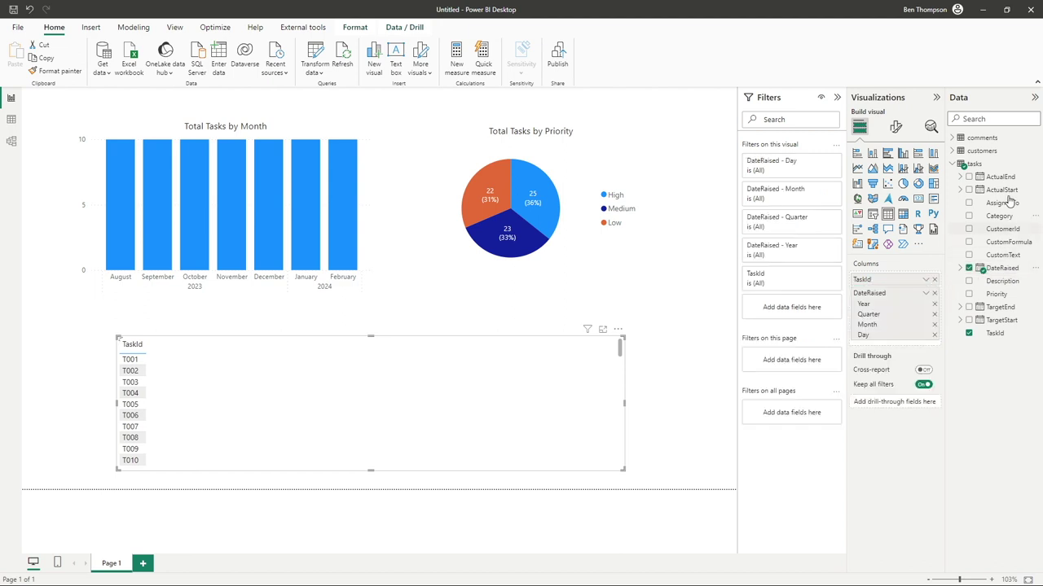
left_click_drag(1010, 190, 896, 340)
left_click_drag(1020, 176, 931, 393)
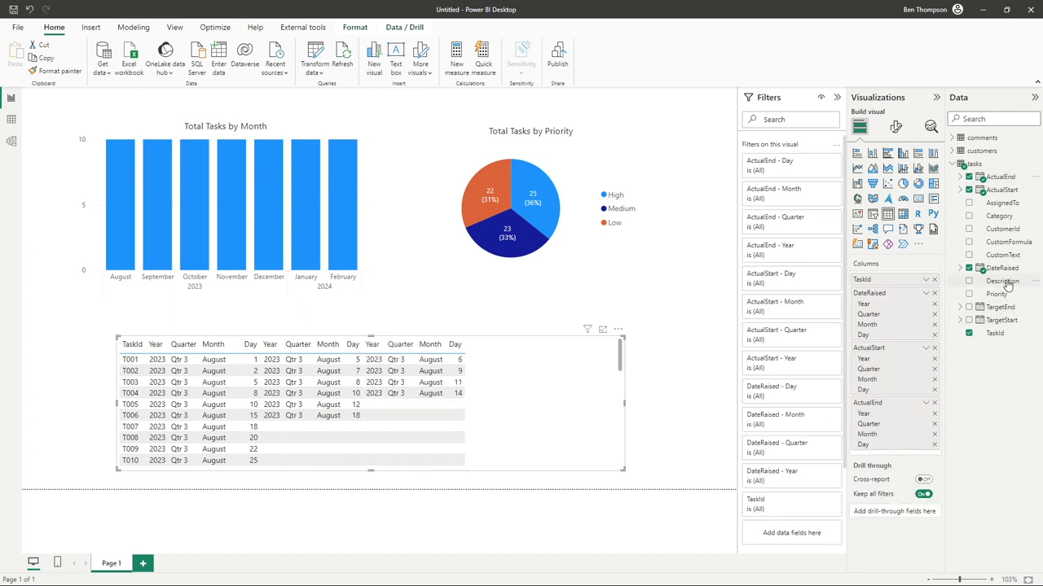
left_click_drag(1001, 295, 929, 295)
left_click_drag(1000, 281, 919, 291)
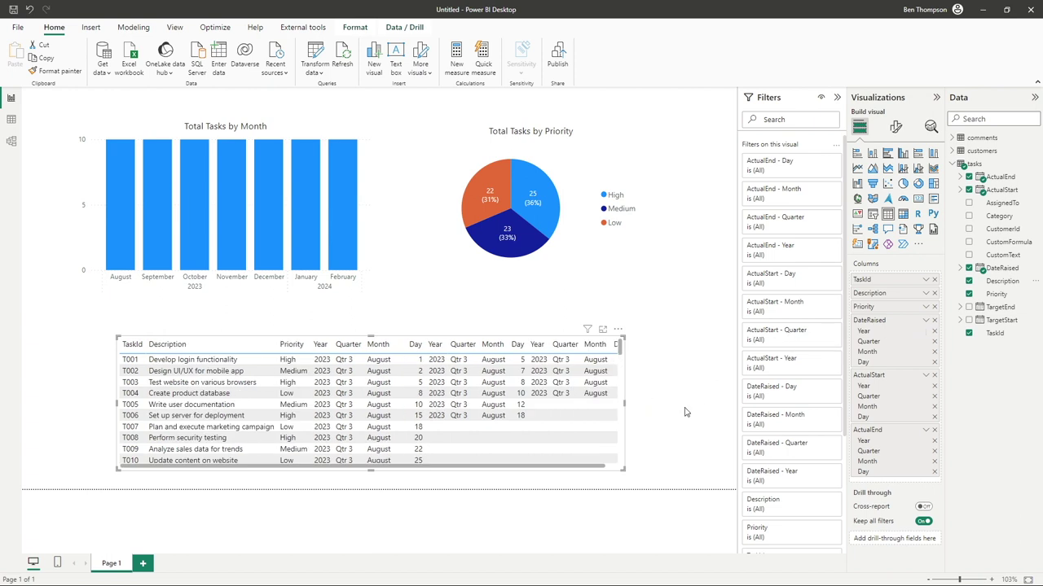
left_click_drag(115, 404, 63, 406)
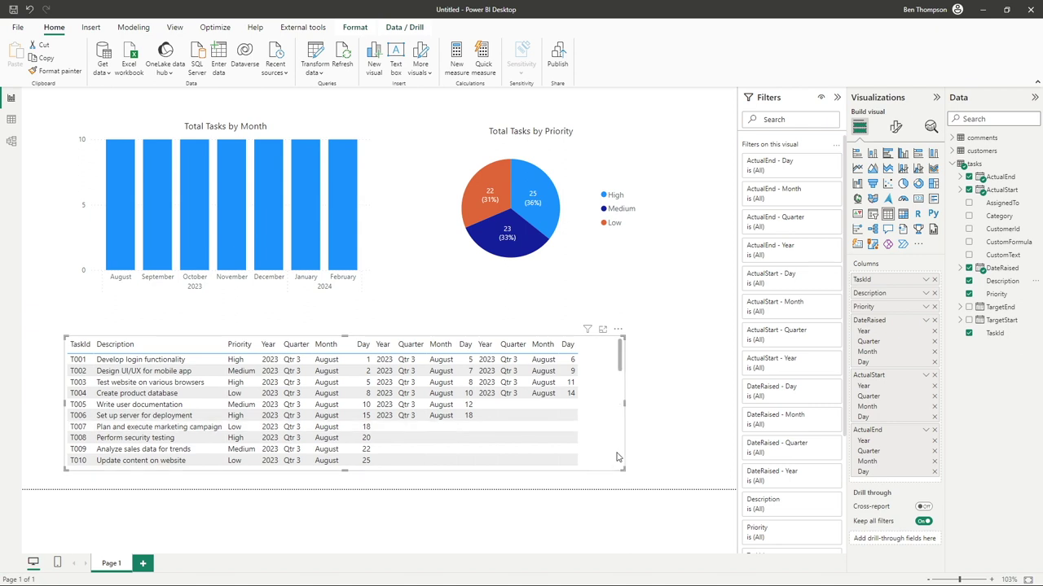
left_click_drag(603, 458, 622, 458)
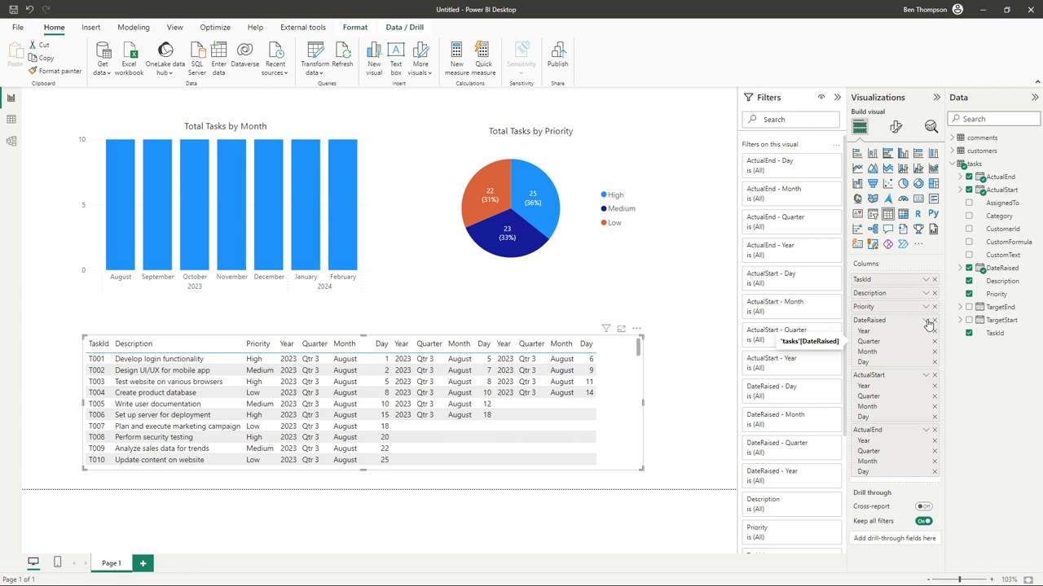
Show DateRaised, ActualStart and ActualEnd as plain dates, then narrow and centre the table.
left_click(926, 321)
left_click(953, 376)
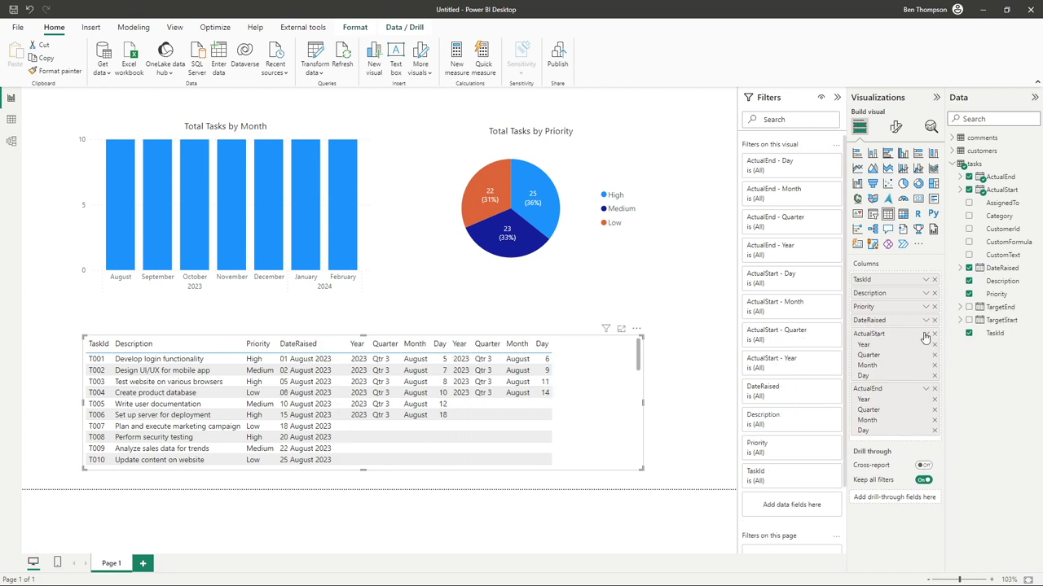
left_click(926, 334)
left_click(951, 391)
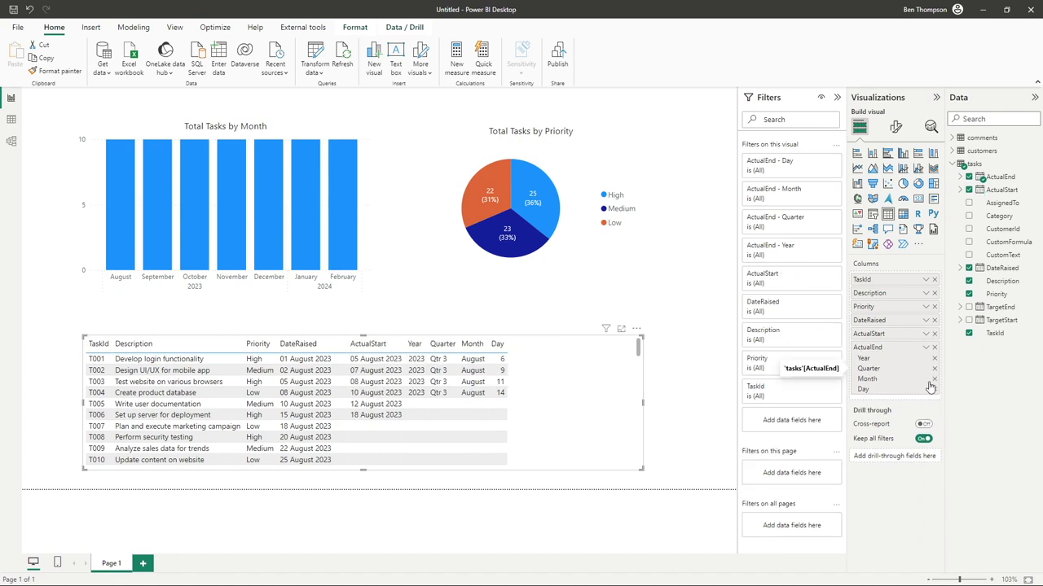
left_click(934, 381)
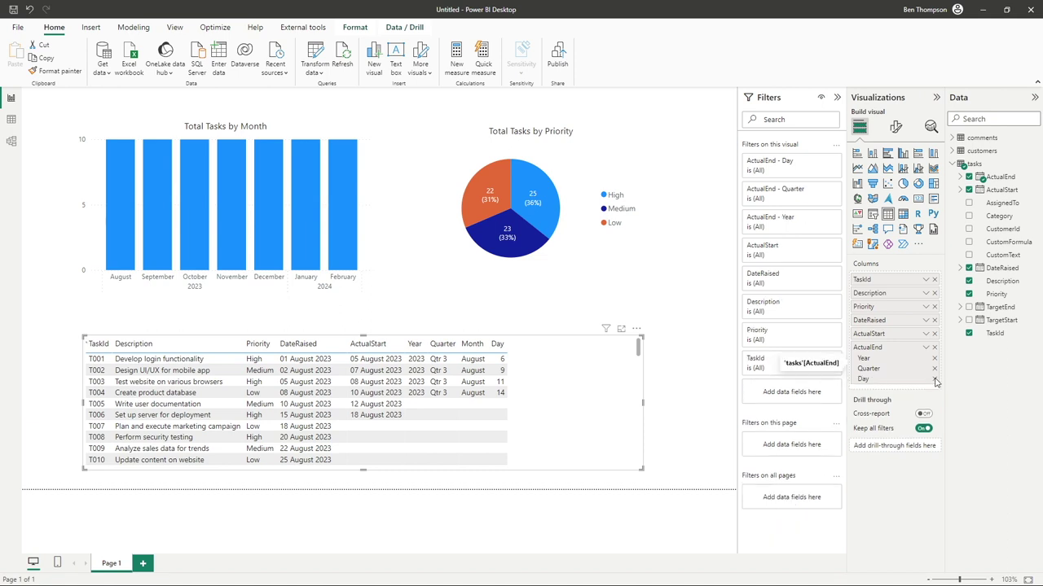
left_click(935, 380)
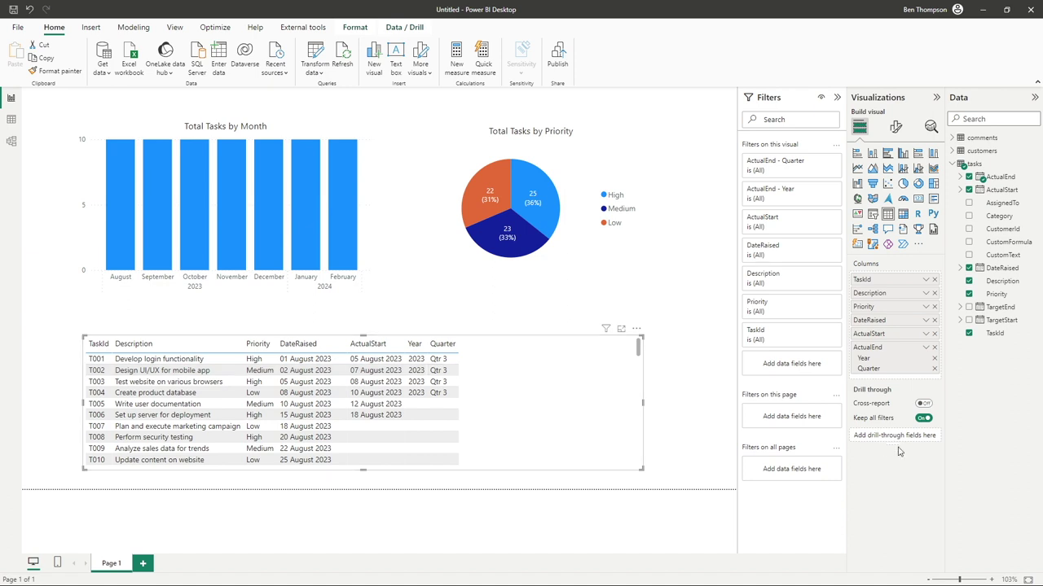
left_click(928, 351)
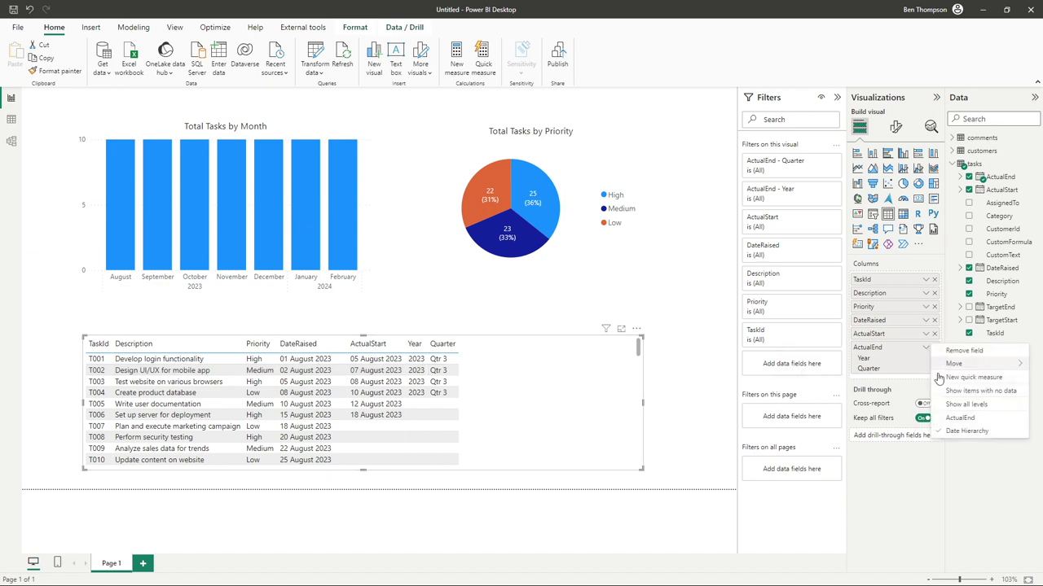
left_click(951, 419)
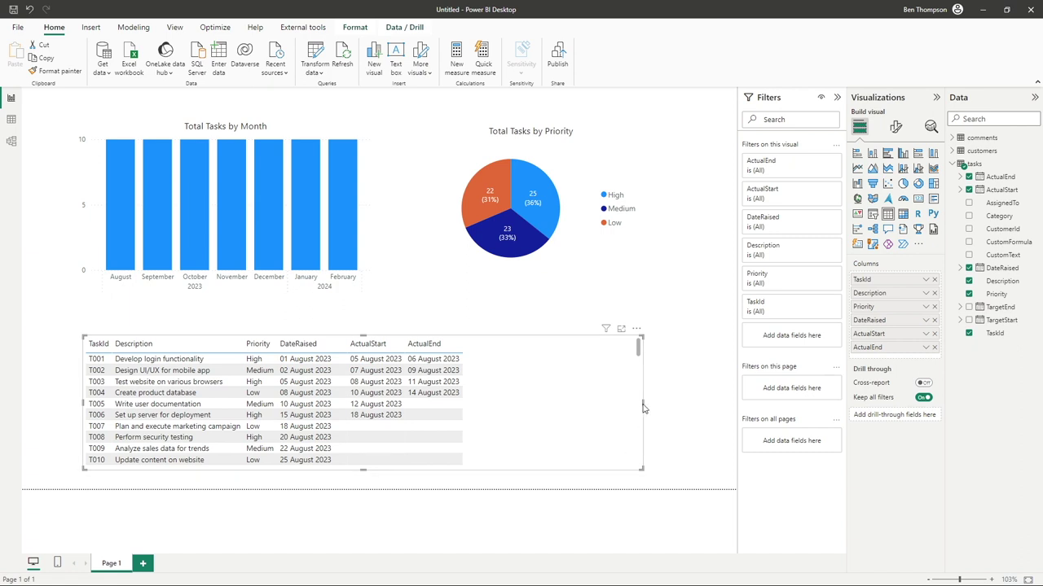
left_click_drag(643, 403, 492, 404)
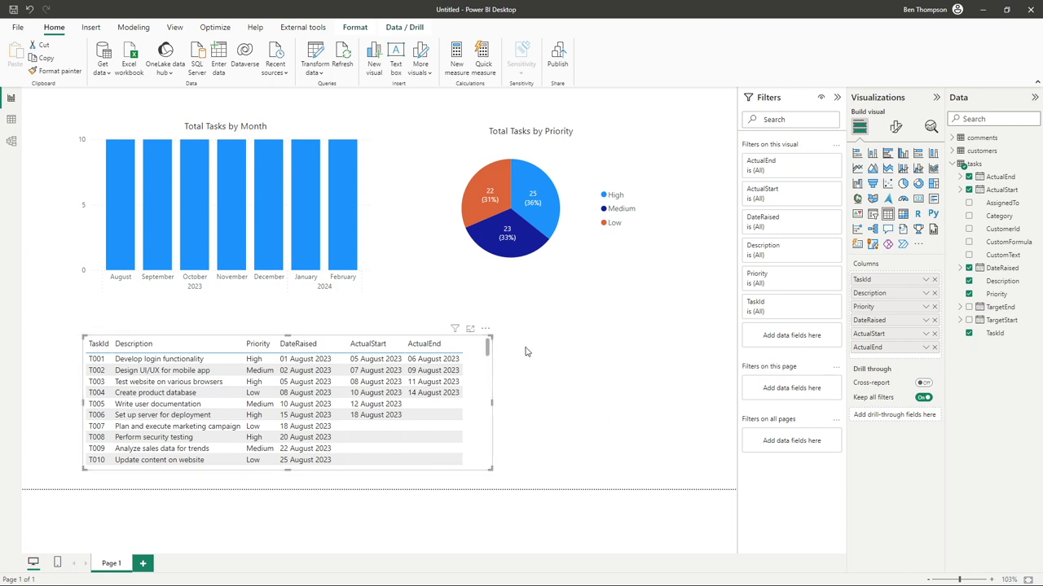
left_click_drag(488, 338, 574, 329)
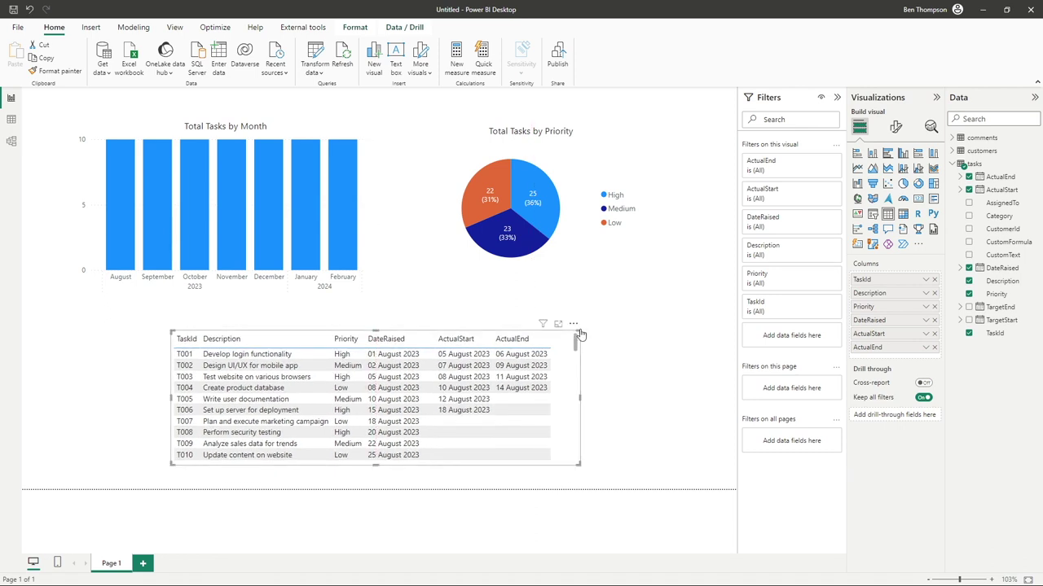
Select the task table and bring up its Format visual settings.
left_click(619, 363)
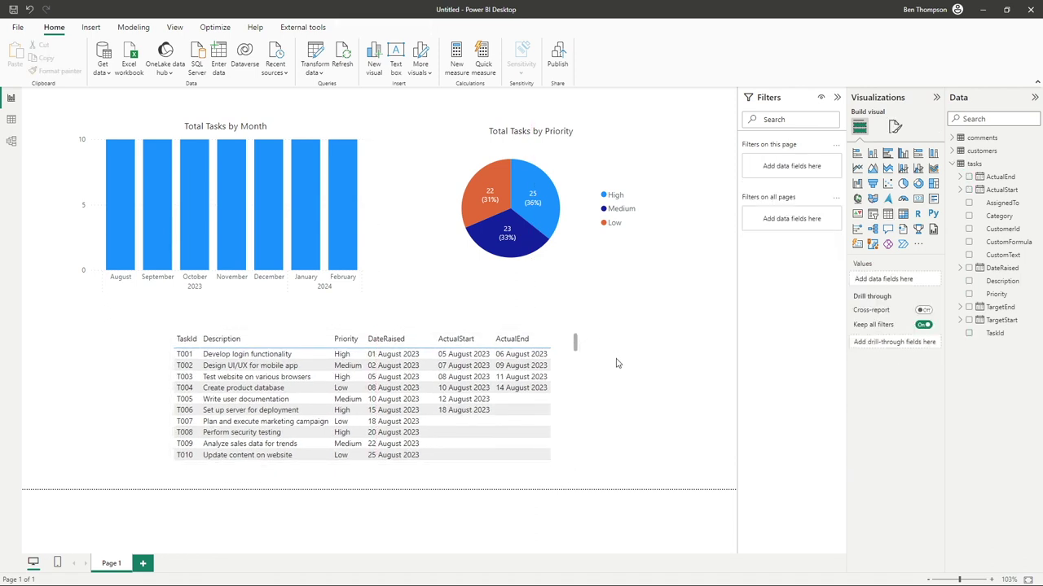
left_click(569, 395)
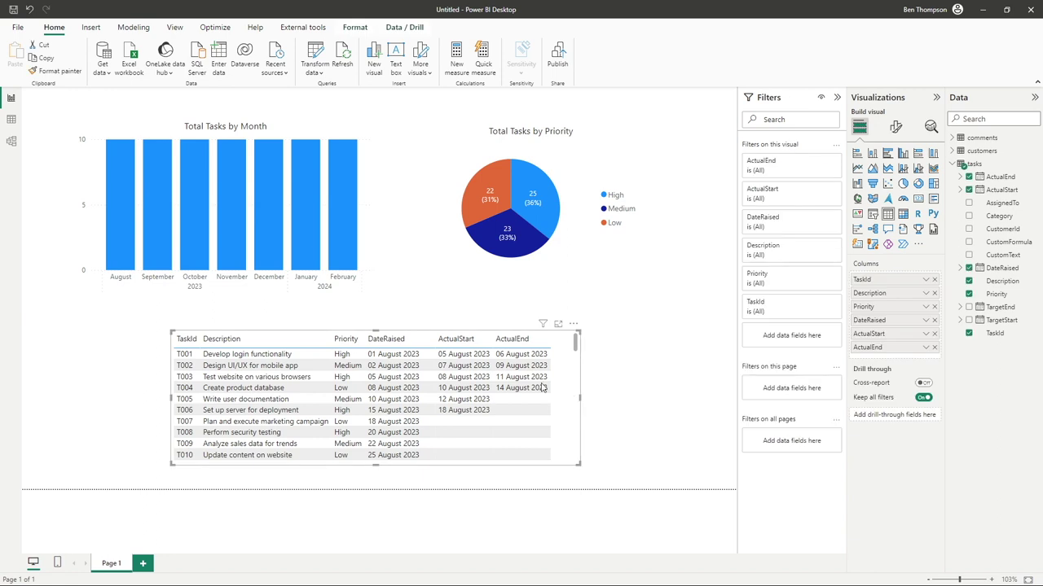
left_click(895, 128)
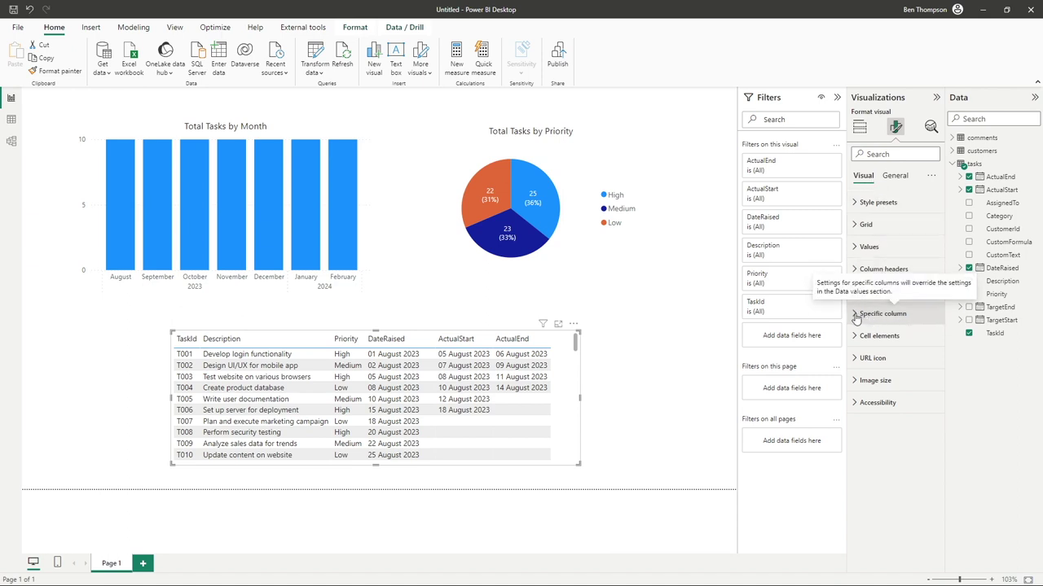
Under Specific column, choose the Description series and turn on Apply to values.
left_click(882, 316)
scroll(931, 334, "down", 2)
left_click(930, 290)
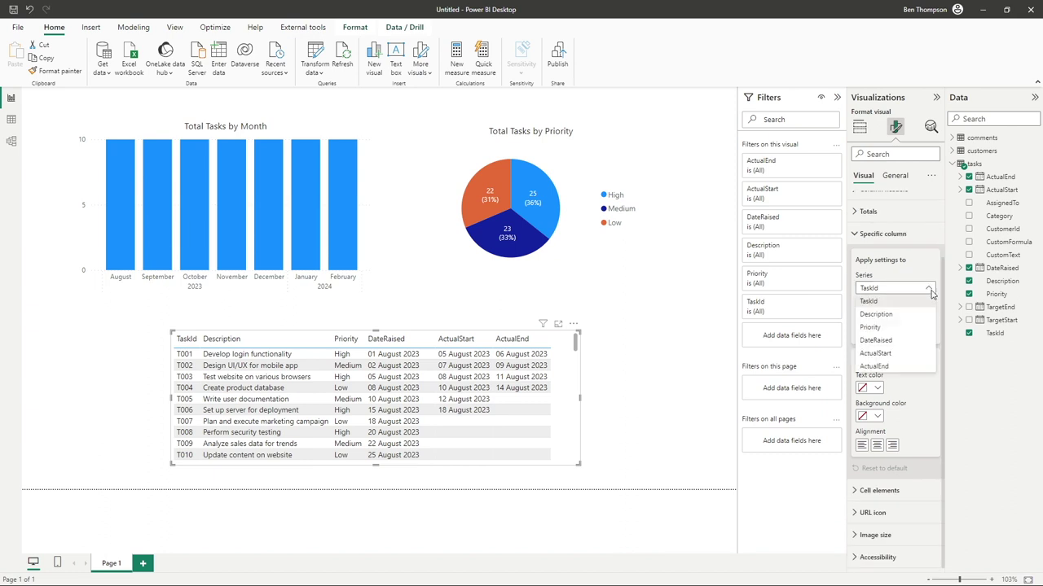
left_click(915, 316)
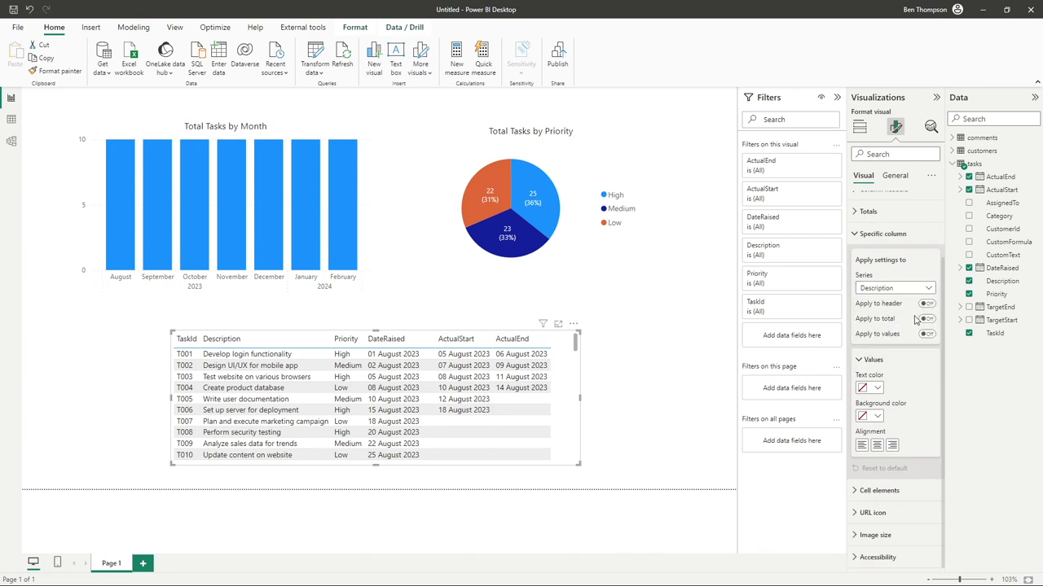
left_click(926, 334)
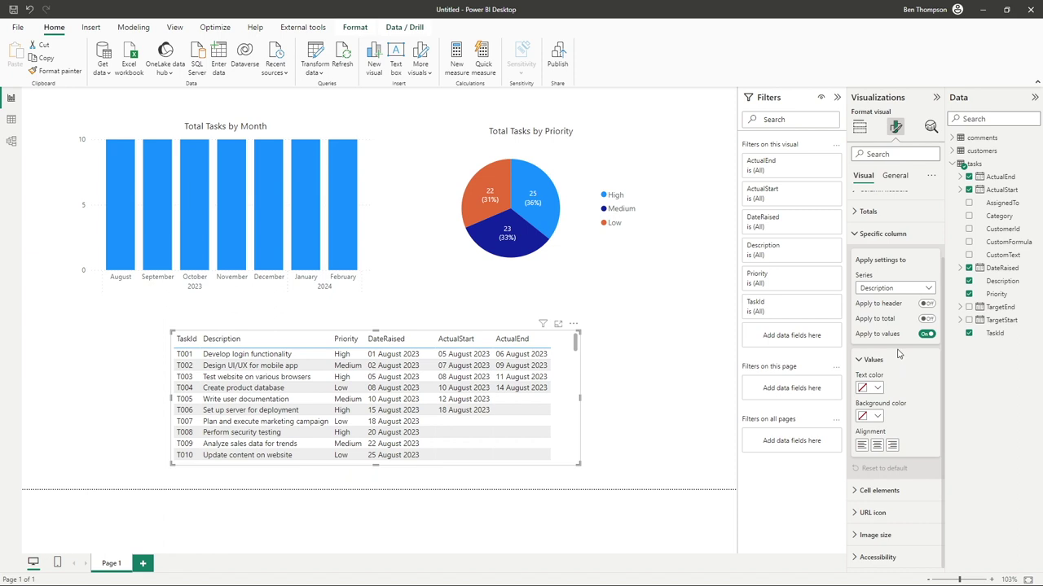